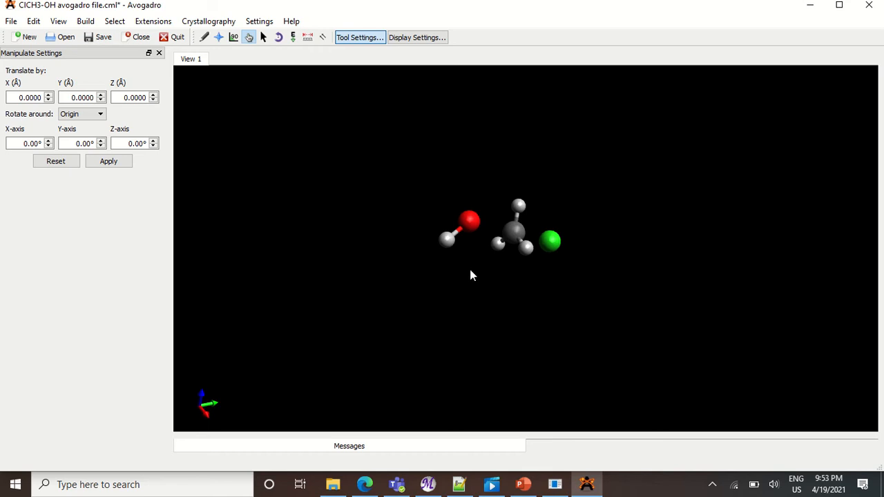
left_click_drag(495, 275, 330, 269)
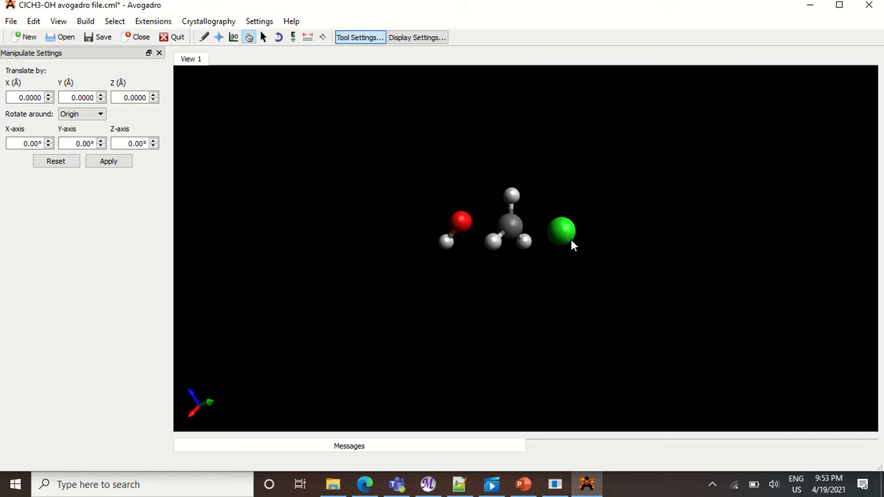
left_click_drag(484, 290, 569, 301)
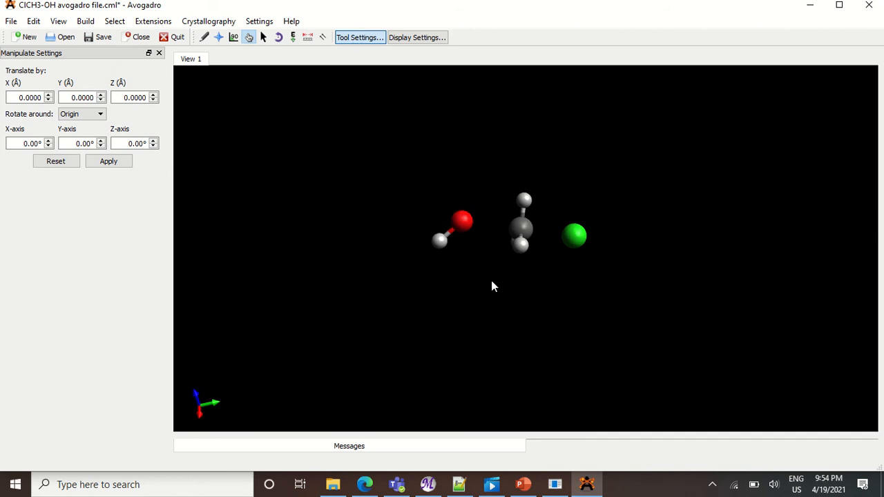
left_click_drag(480, 303, 549, 311)
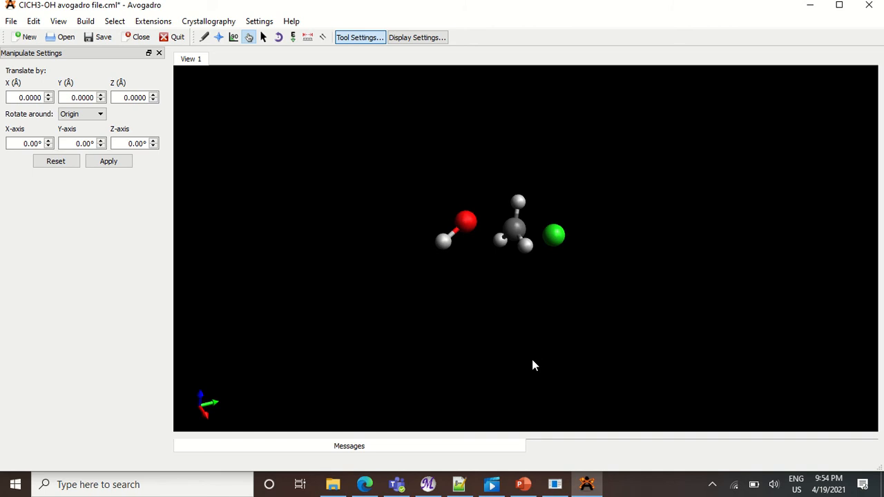
Switch to the Molecular Orbital Calculations program and open the ClCH3-OH transition state input file in its GAMESS interface.
left_click(555, 484)
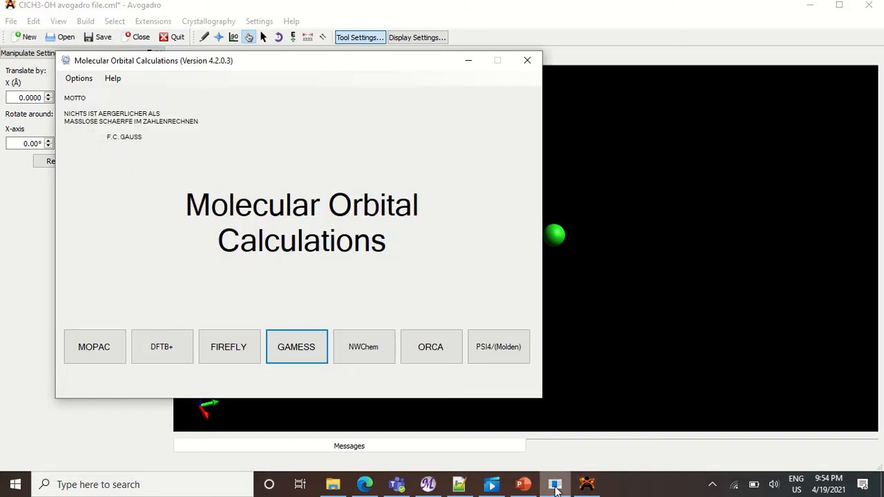
left_click(295, 348)
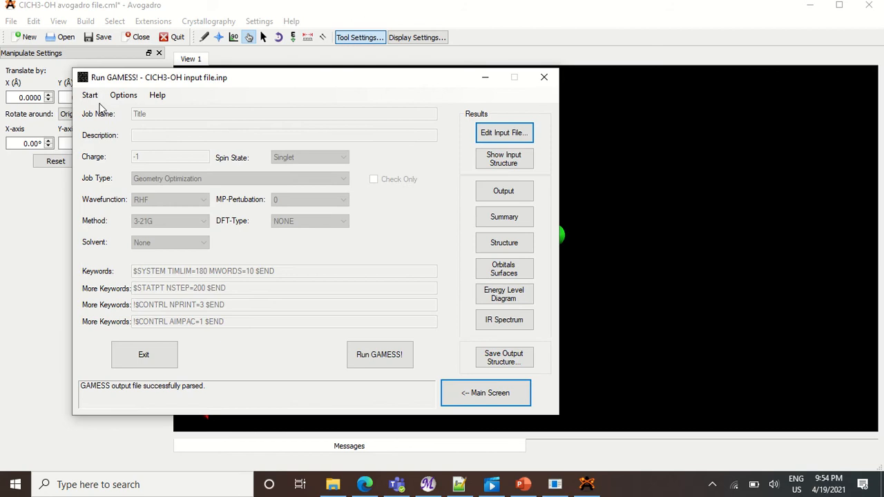
left_click(90, 95)
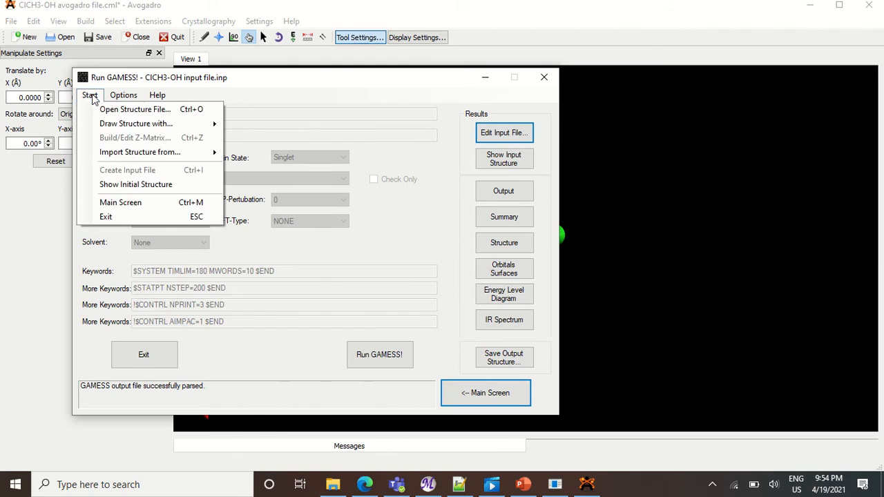
left_click(165, 109)
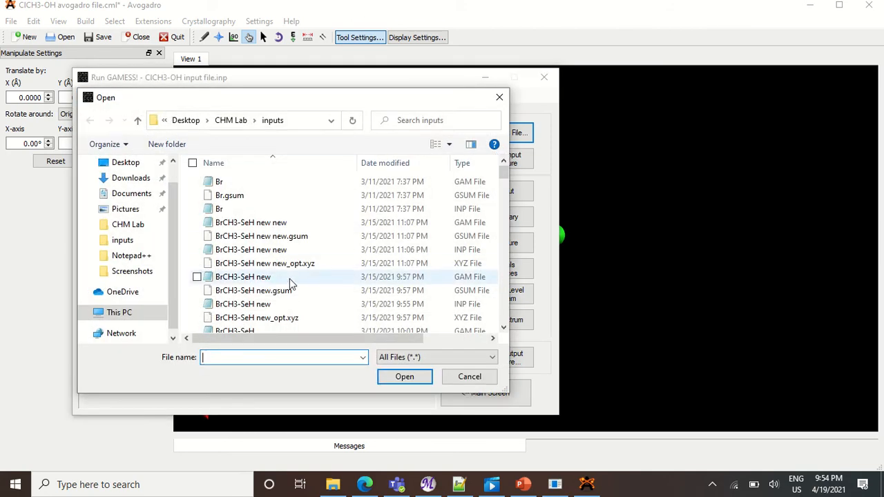
left_click(138, 243)
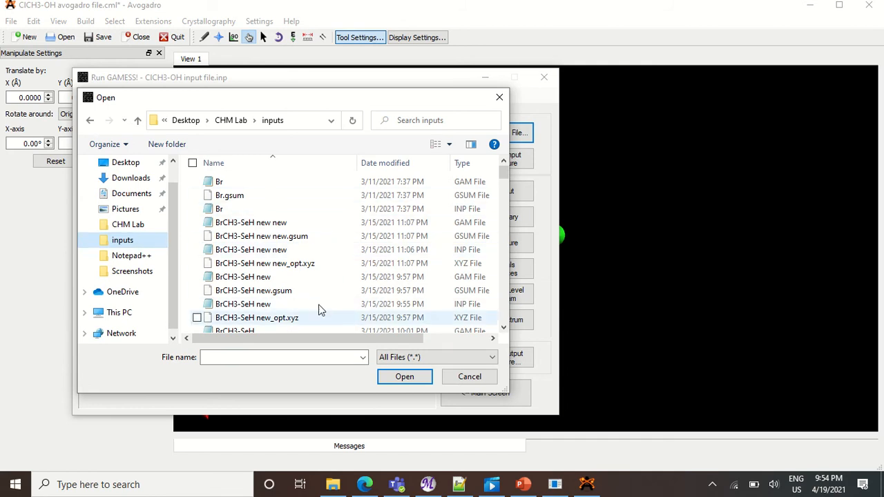
scroll(332, 293, "down", 6)
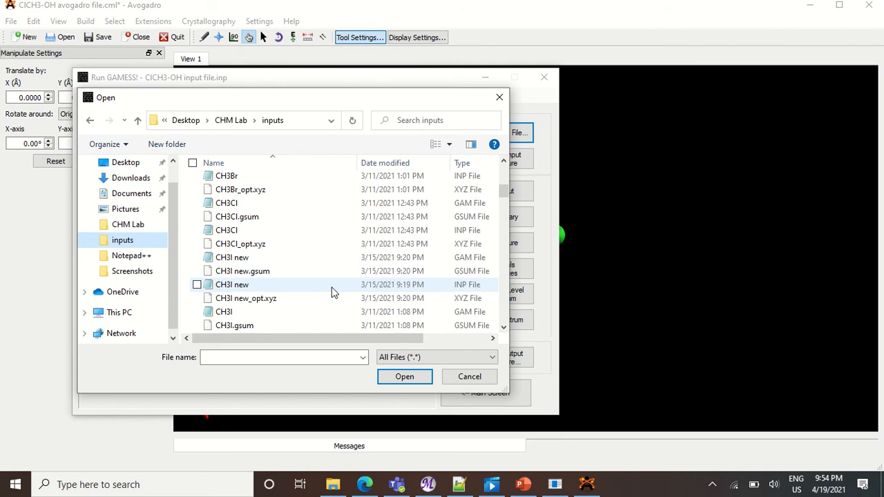
scroll(331, 293, "down", 4)
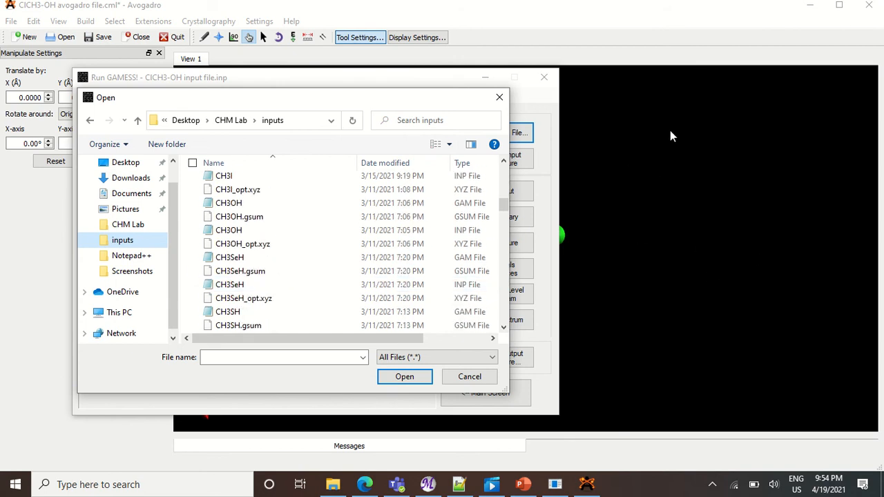
scroll(294, 284, "down", 2)
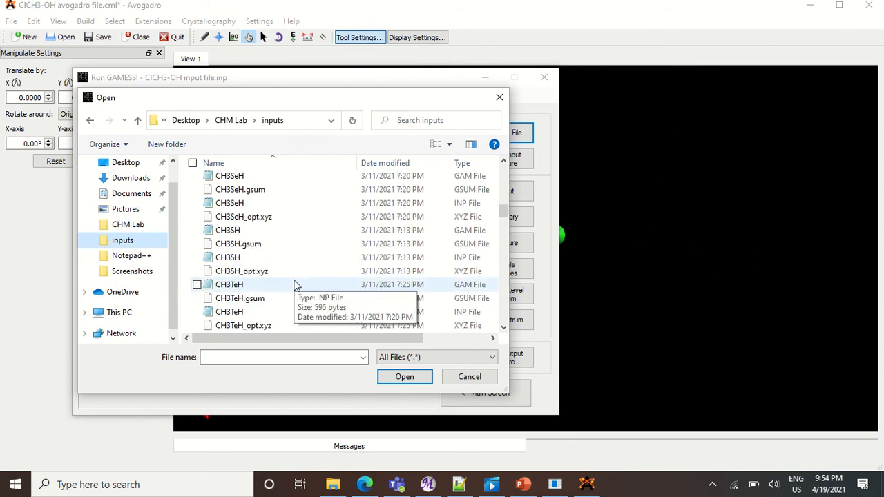
scroll(294, 283, "down", 3)
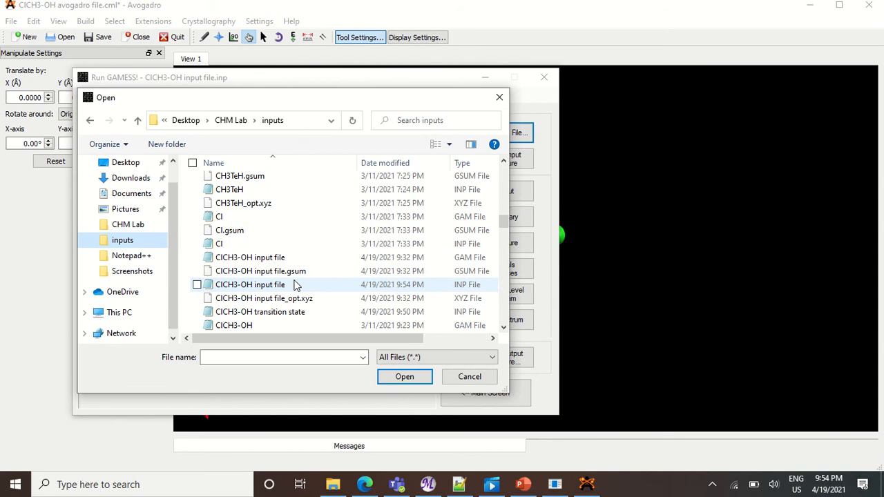
scroll(294, 284, "down", 2)
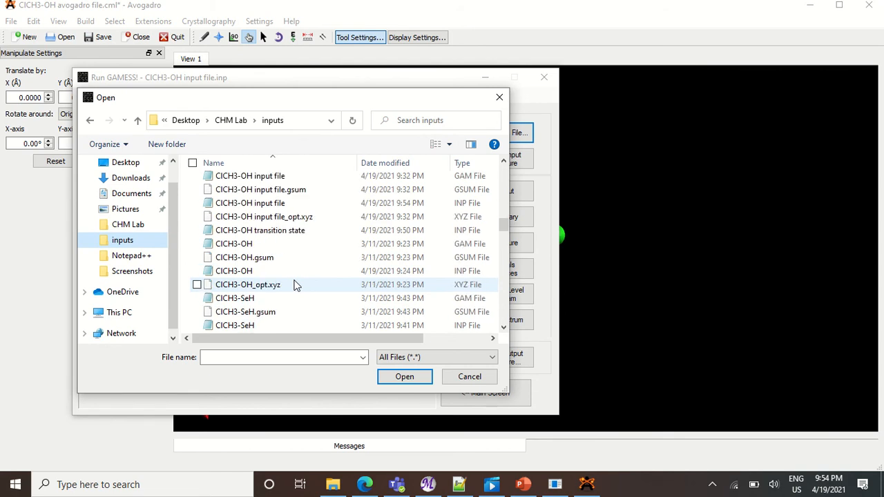
left_click(320, 230)
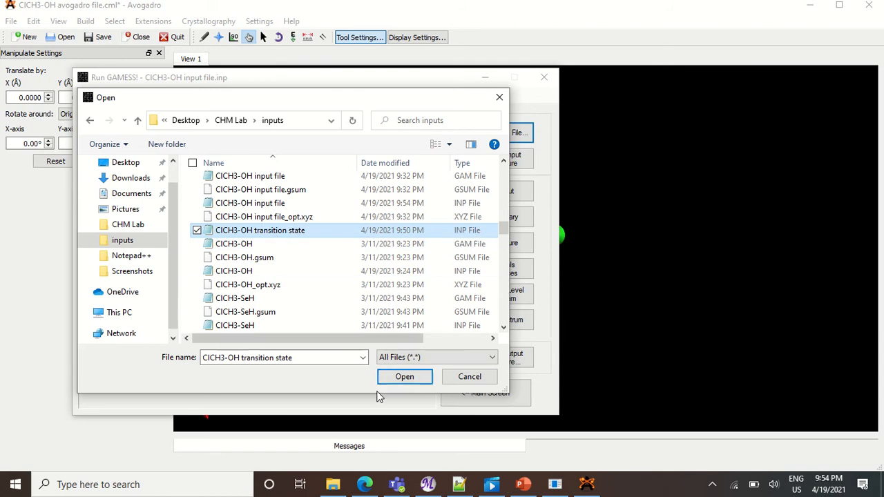
left_click(404, 377)
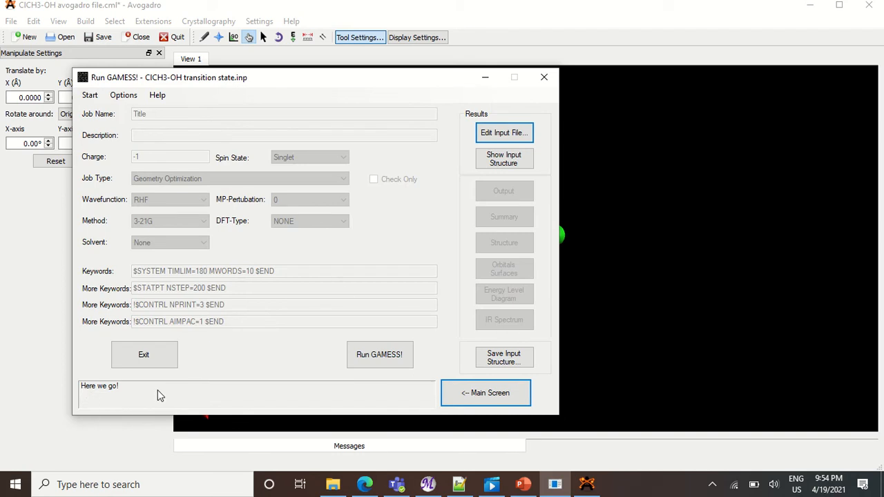
Run the GAMESS calculation and open its output file.
left_click(377, 356)
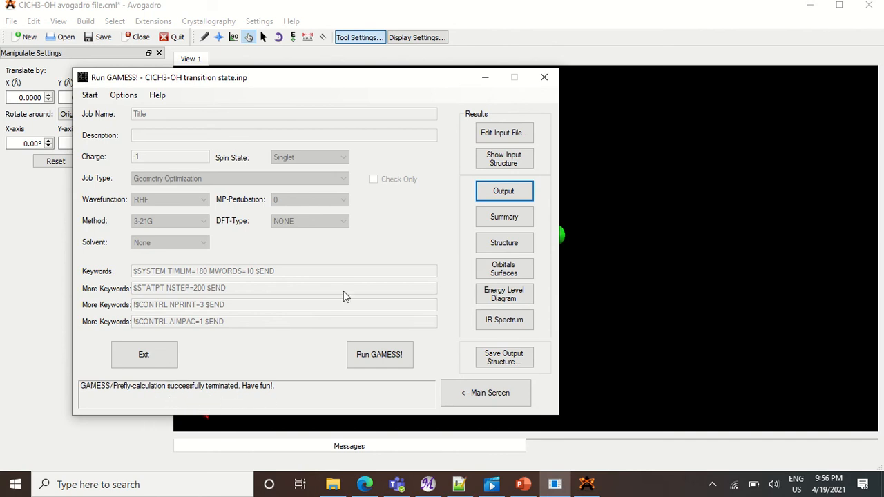
left_click(511, 197)
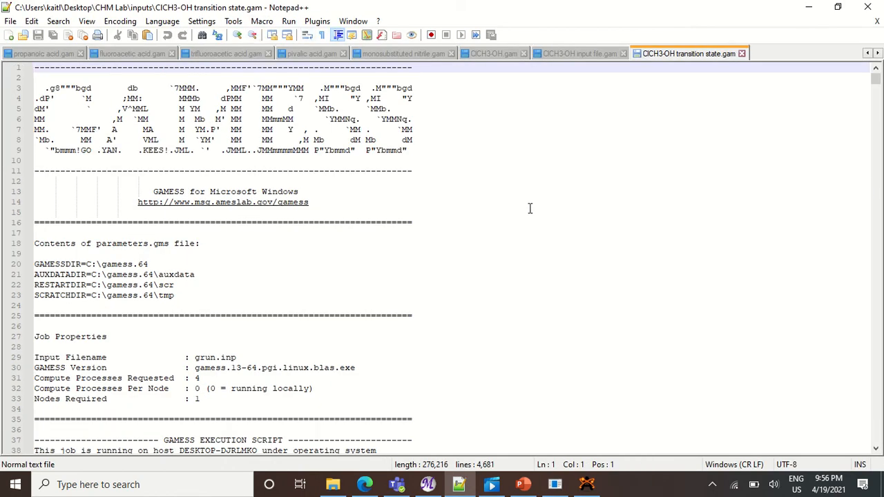
Scroll through the GAMESS output file down to the thermochemistry summary near its end.
scroll(667, 210, "down", 2)
scroll(621, 203, "down", 20)
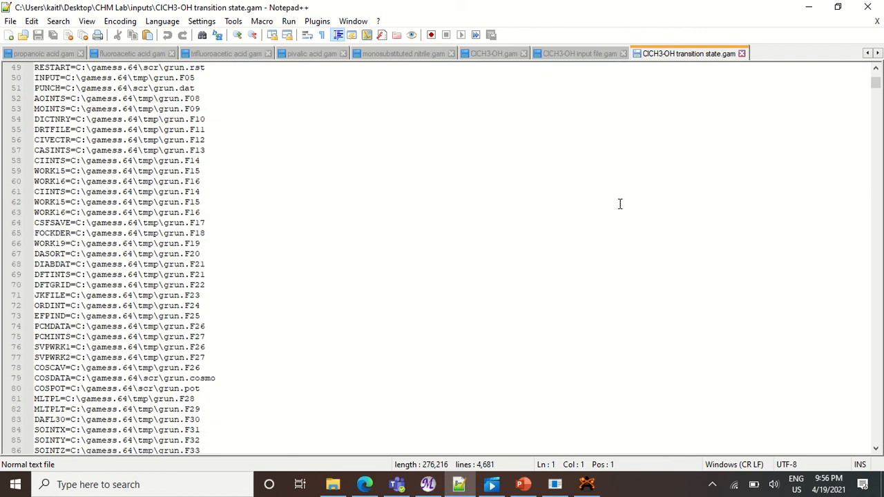
scroll(620, 203, "down", 20)
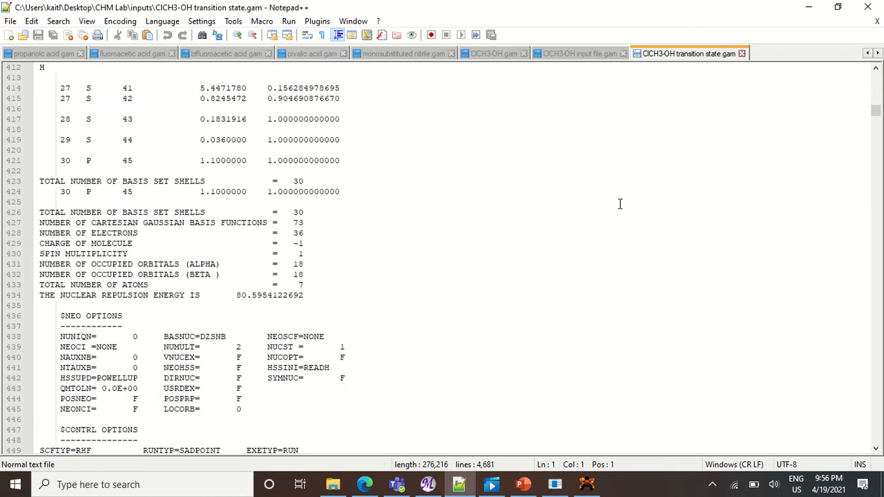
left_click_drag(878, 116, 878, 437)
scroll(639, 316, "up", 16)
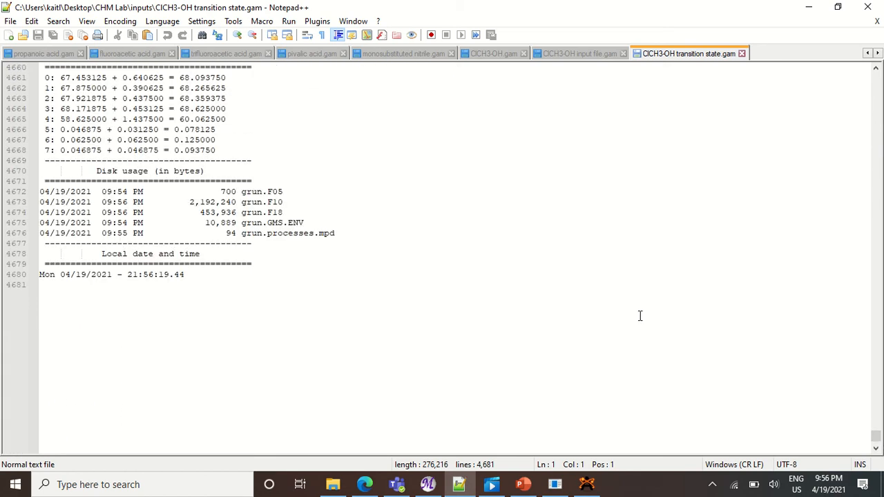
scroll(639, 316, "up", 1)
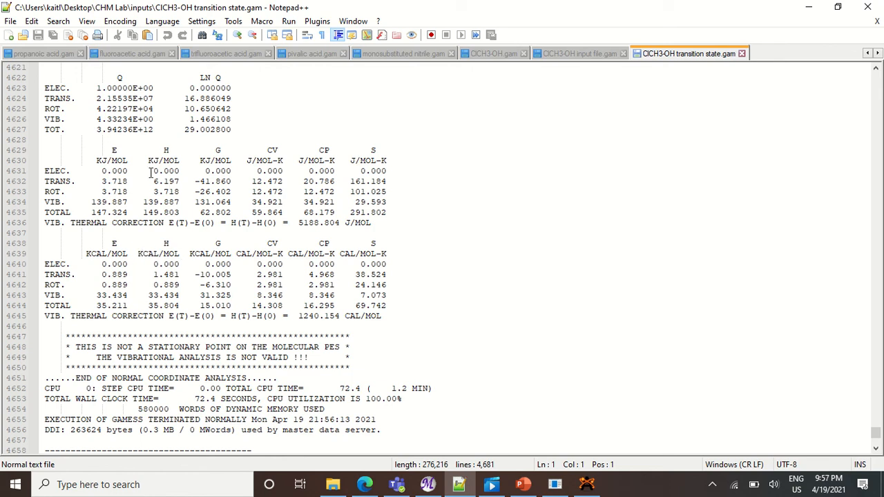
Highlight the total enthalpy H value in kJ/mol in the thermochemistry table.
left_click(171, 161)
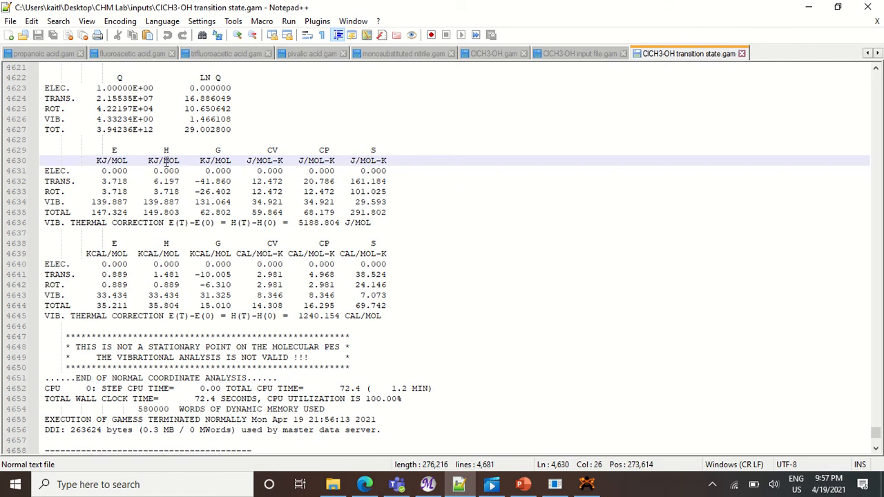
left_click(61, 212)
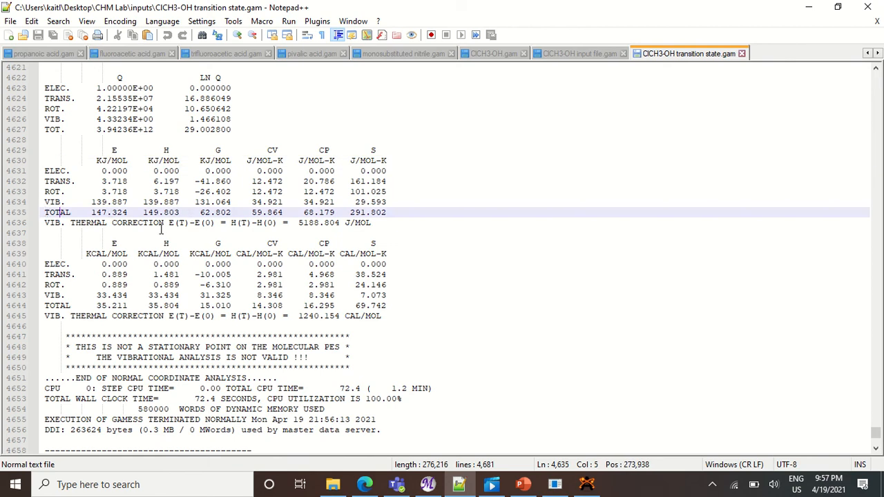
left_click(169, 150)
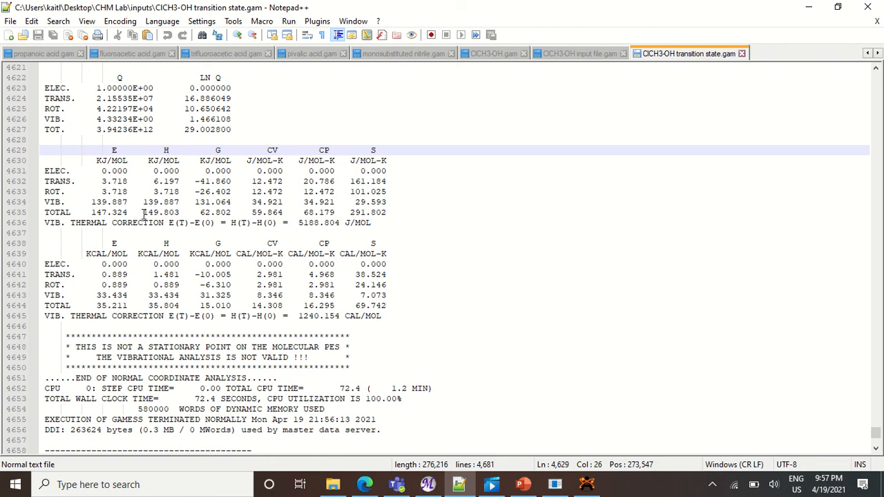
left_click_drag(144, 215, 187, 214)
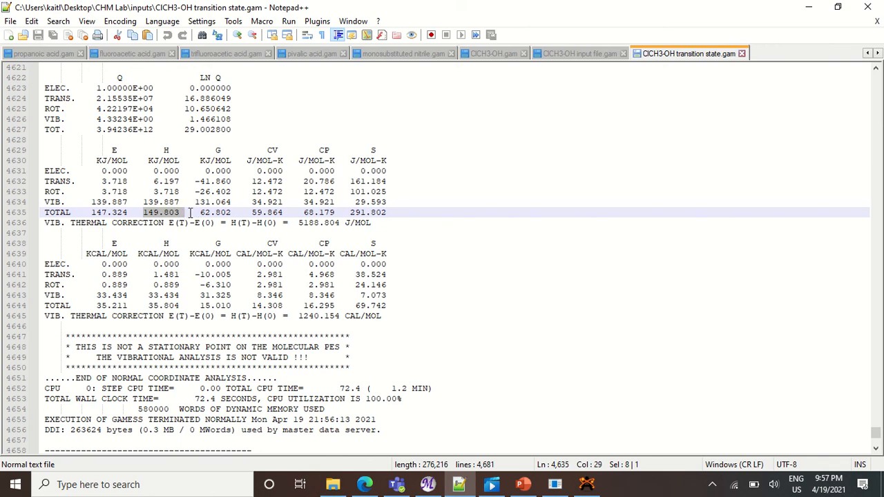
left_click(189, 213)
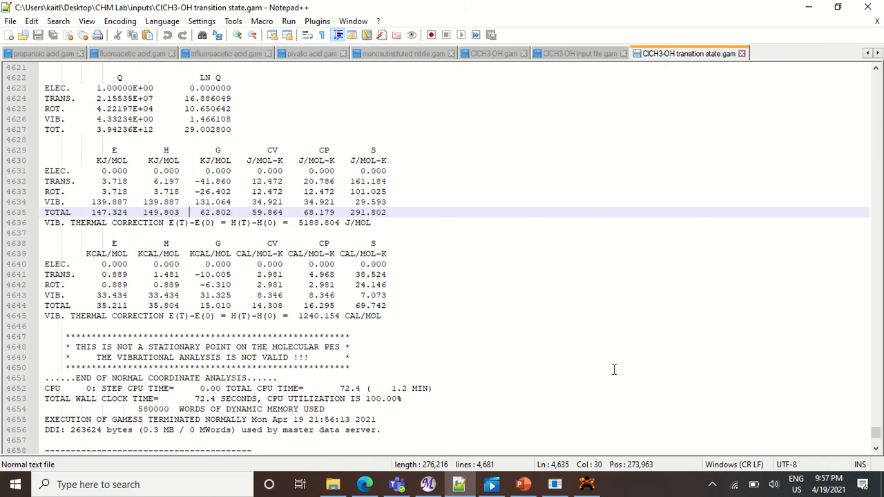
Switch to MacMolPlt and open the ClCH3-OH transition state GAM file from the inputs folder.
left_click(428, 484)
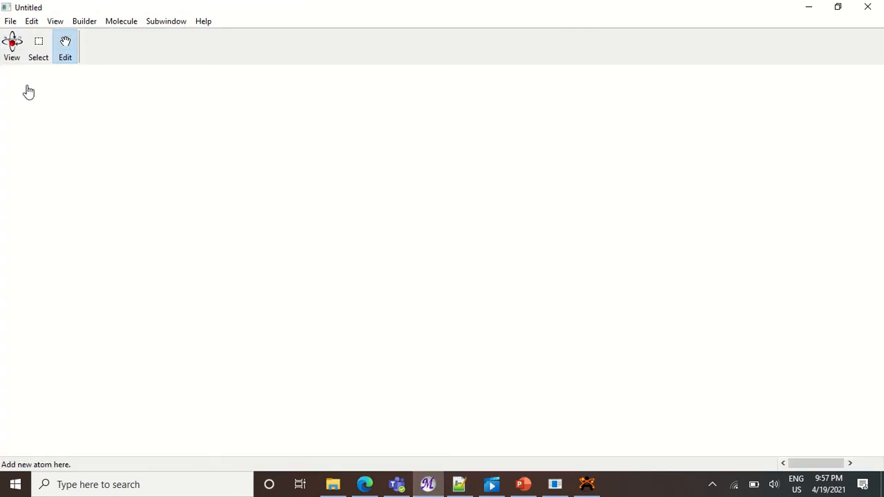
left_click(11, 21)
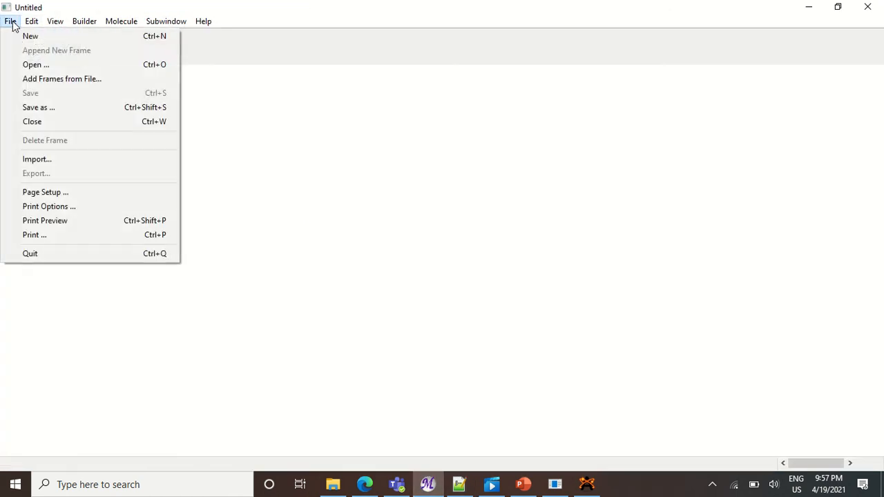
left_click(38, 66)
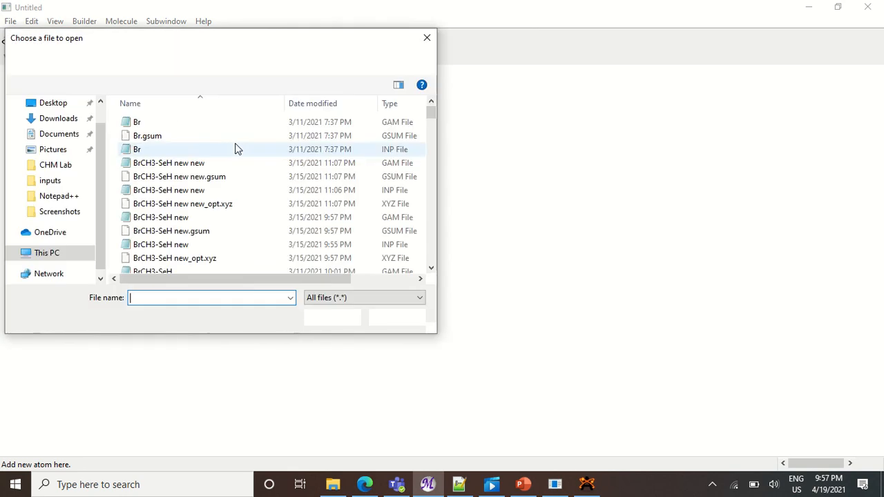
left_click(71, 185)
scroll(275, 209, "down", 4)
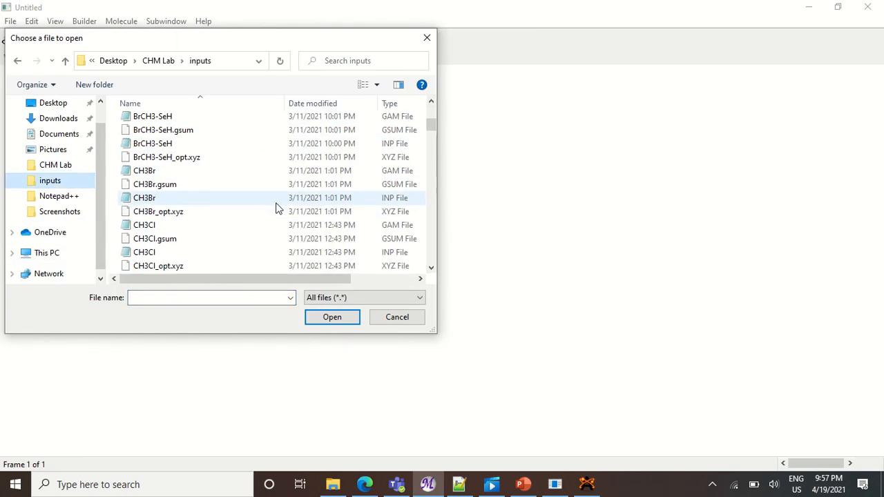
scroll(276, 208, "down", 12)
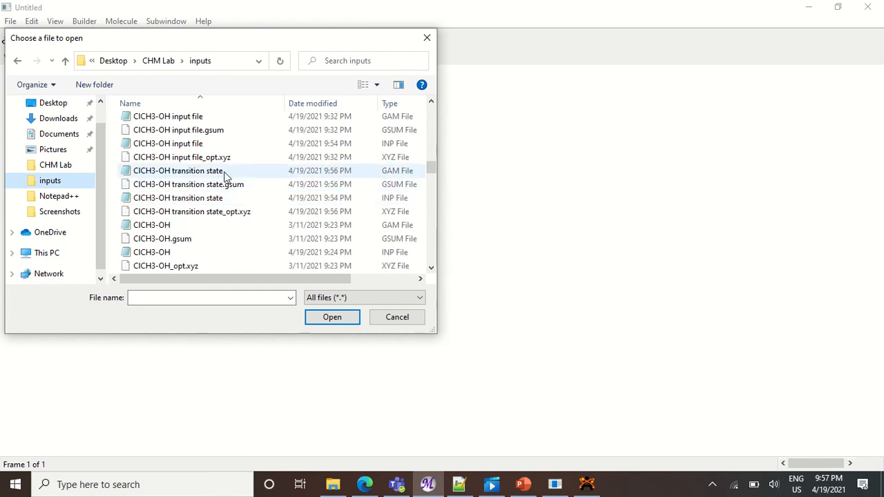
left_click_drag(225, 172, 244, 212)
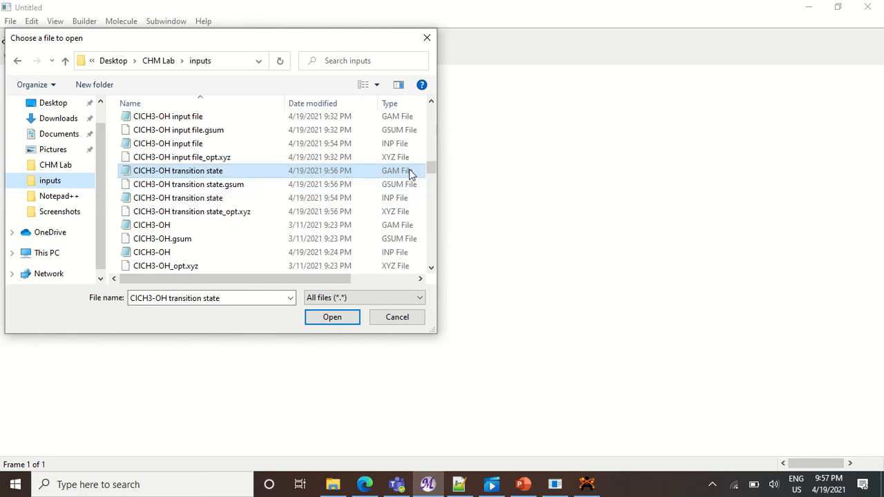
left_click(407, 200)
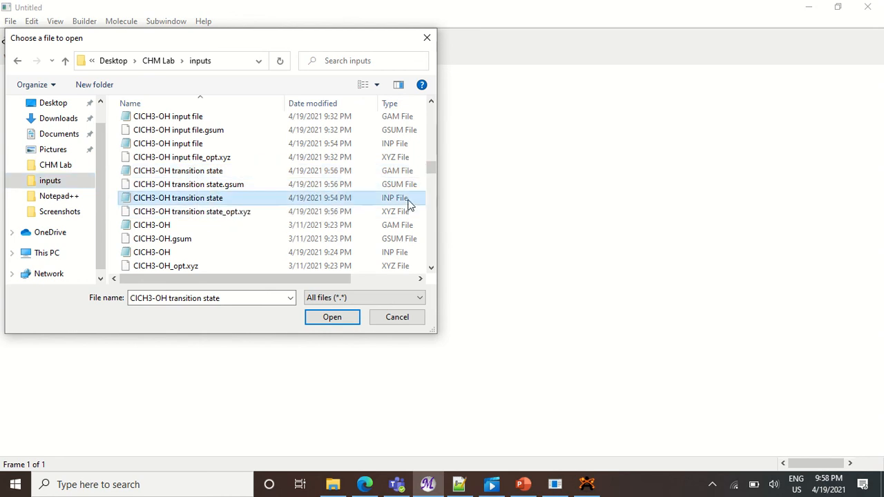
left_click(386, 214)
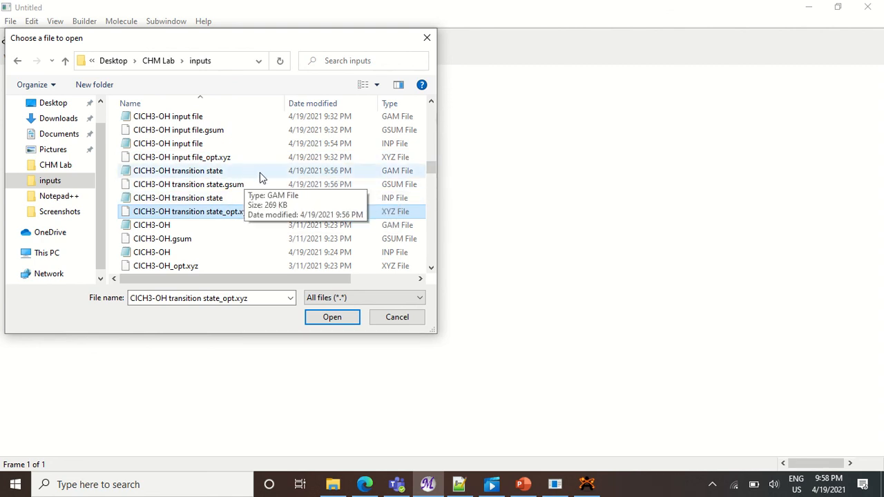
left_click(366, 177)
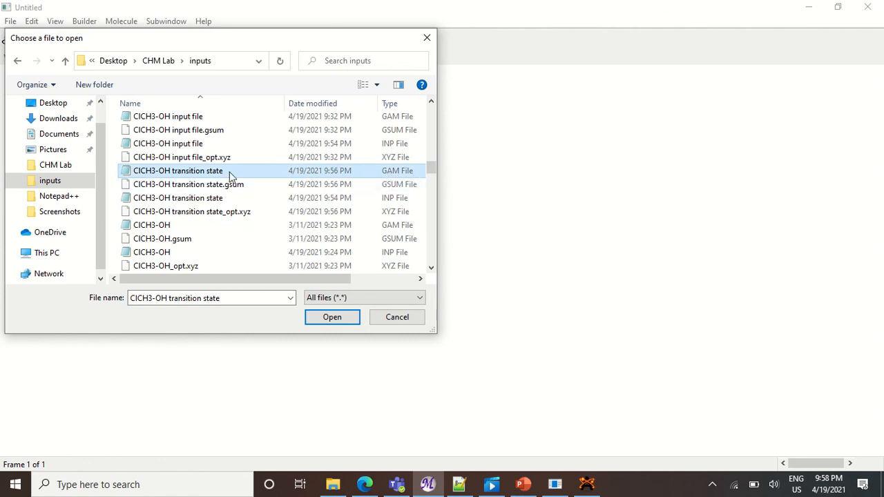
left_click(328, 321)
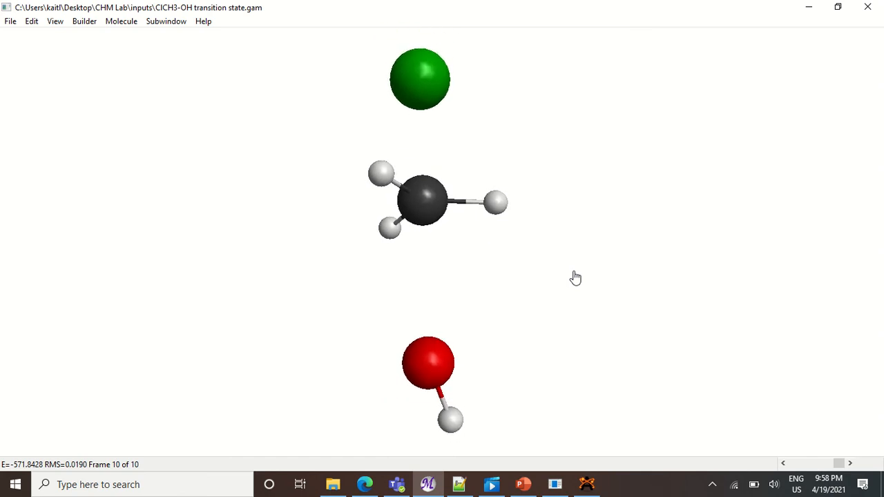
Rotate the transition-state structure and inspect the bond length of its upper C–H bond.
left_click_drag(367, 372, 688, 27)
left_click_drag(518, 317, 651, 152)
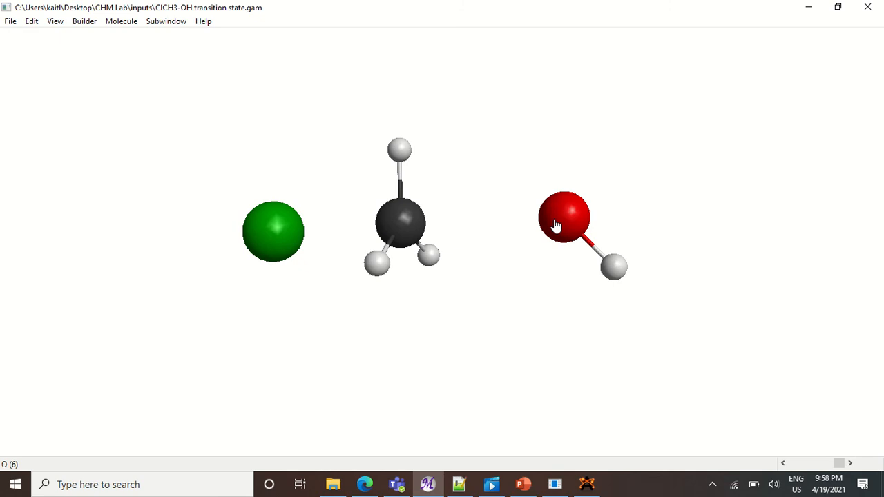
left_click_drag(373, 327, 420, 288)
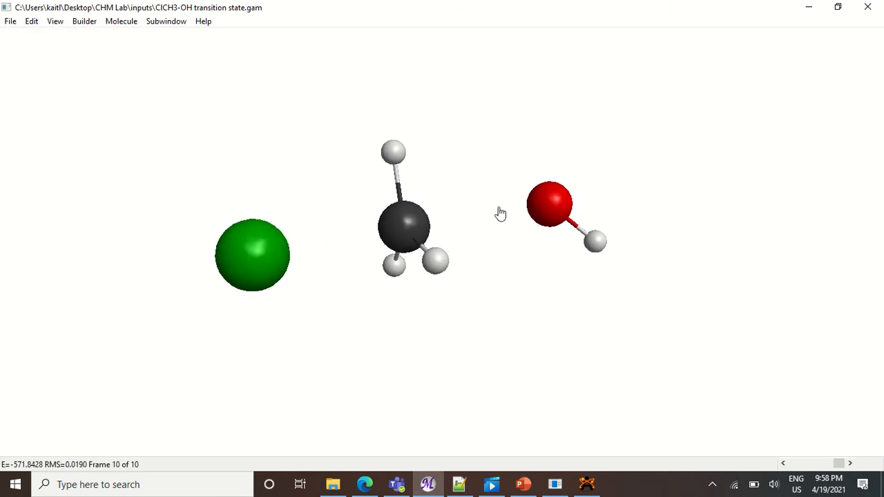
left_click_drag(414, 301, 185, 319)
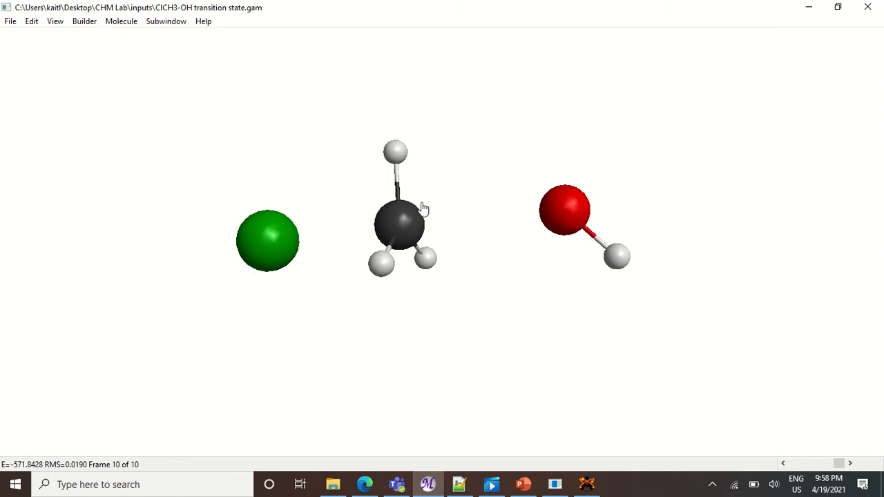
left_click(397, 188)
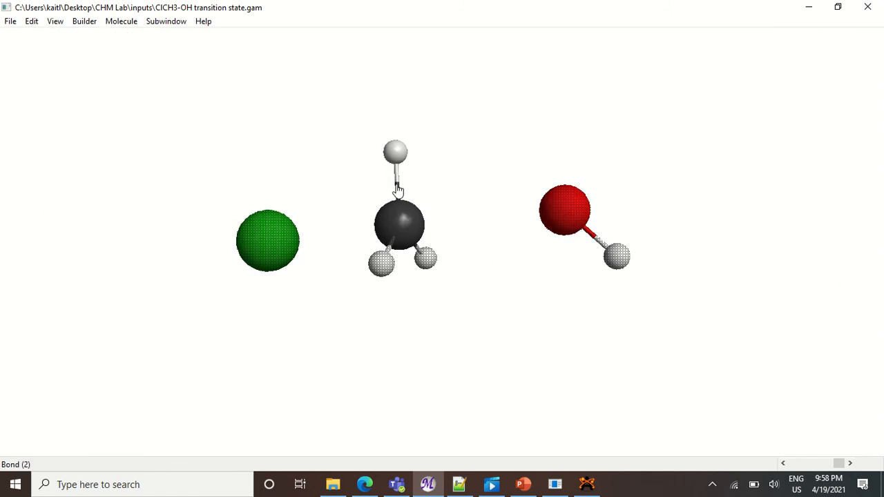
right_click(397, 189)
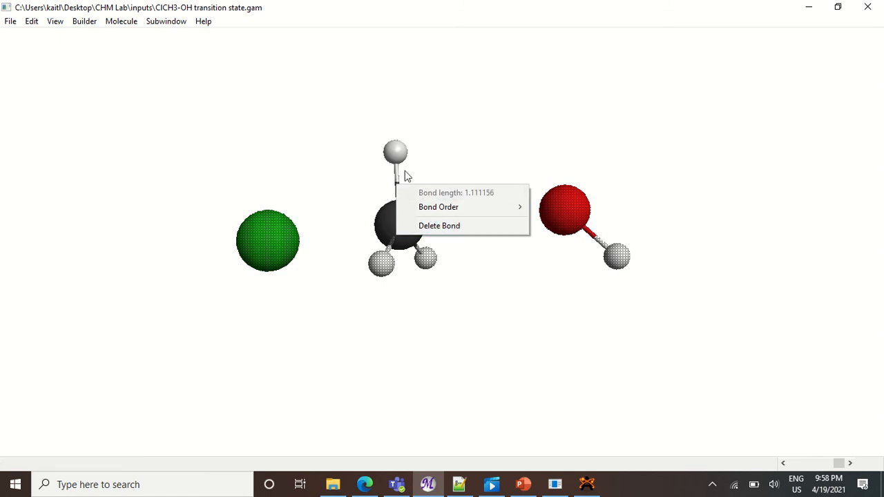
left_click(483, 163)
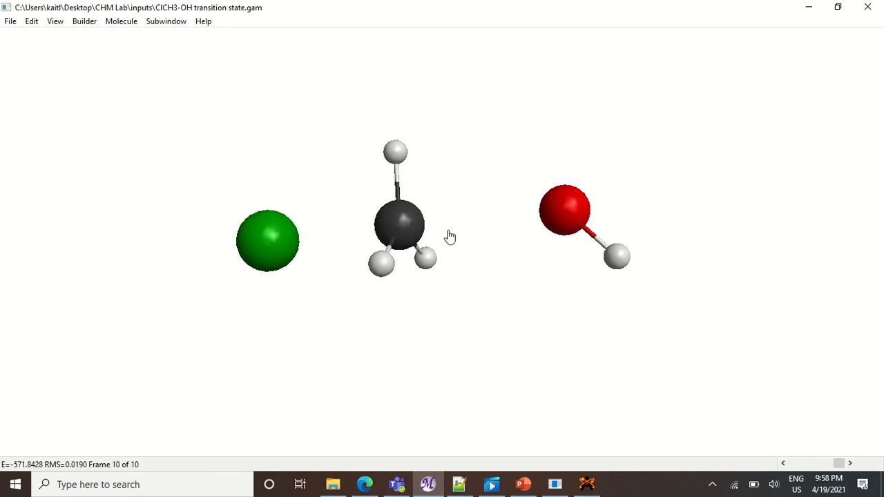
Rotate the transition-state structure to view it from several other angles.
left_click_drag(415, 343, 639, 290)
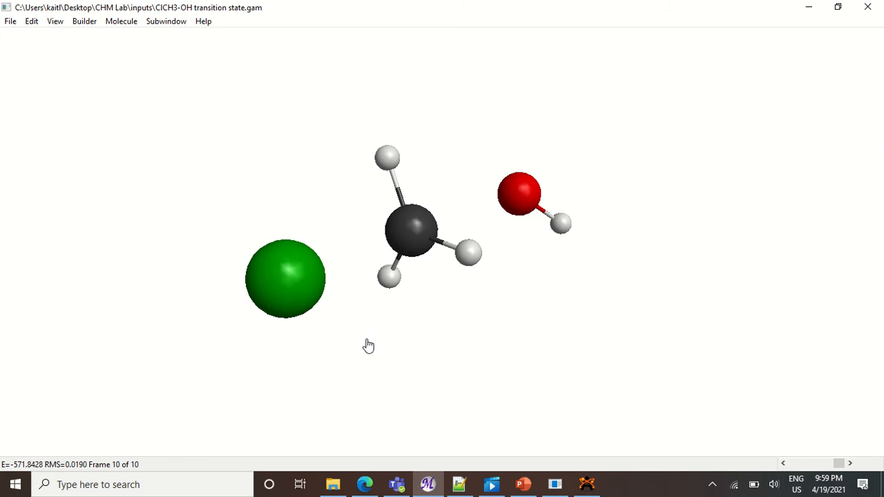
left_click_drag(384, 375, 307, 322)
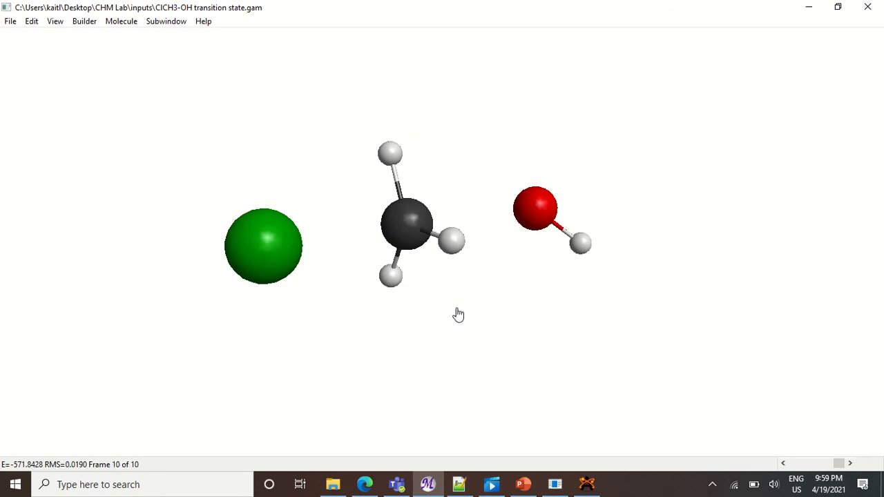
left_click_drag(459, 315, 515, 302)
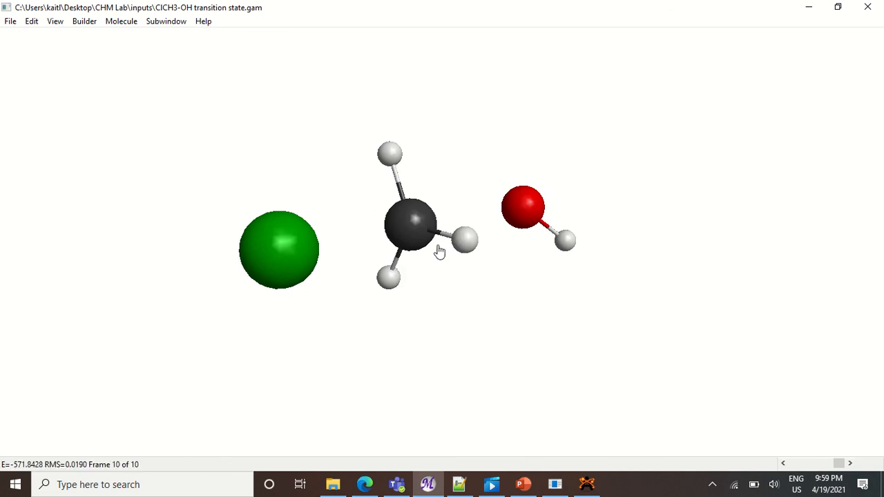
left_click_drag(482, 333, 196, 317)
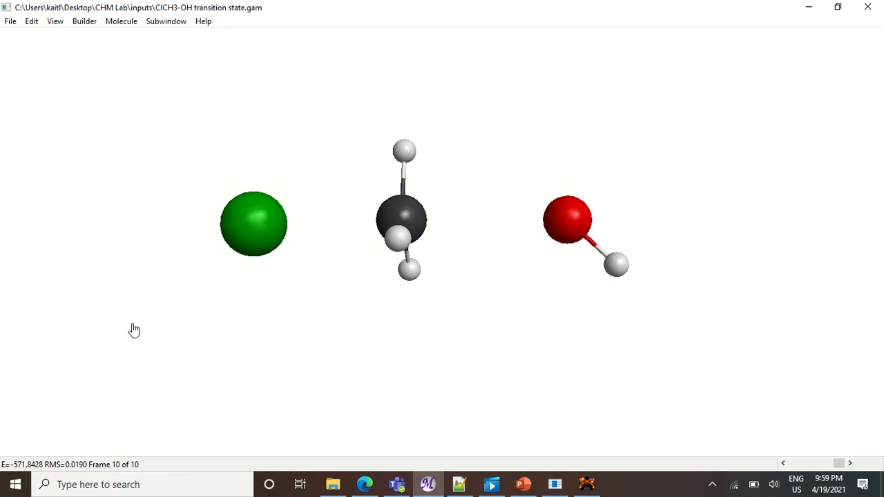
Compare with the ClCH3-OH avogadro file model in Avogadro, then re-orient the MacMolPlt structure.
left_click(586, 485)
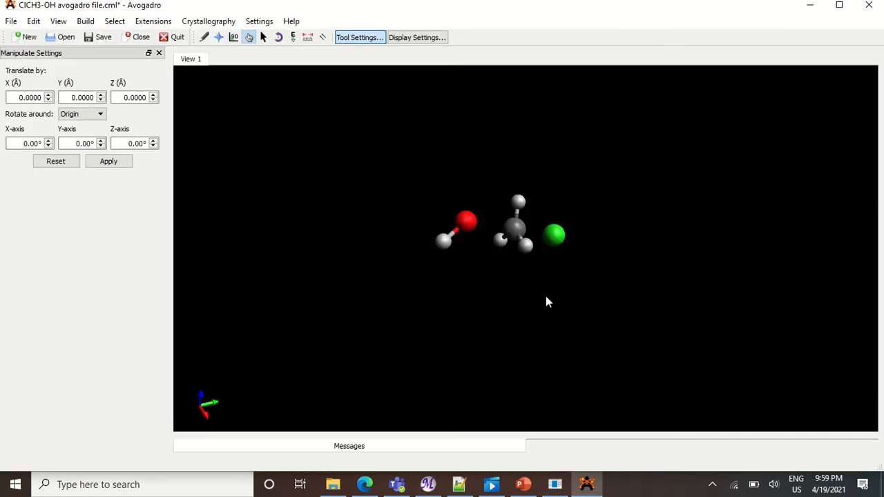
left_click_drag(547, 298, 530, 286)
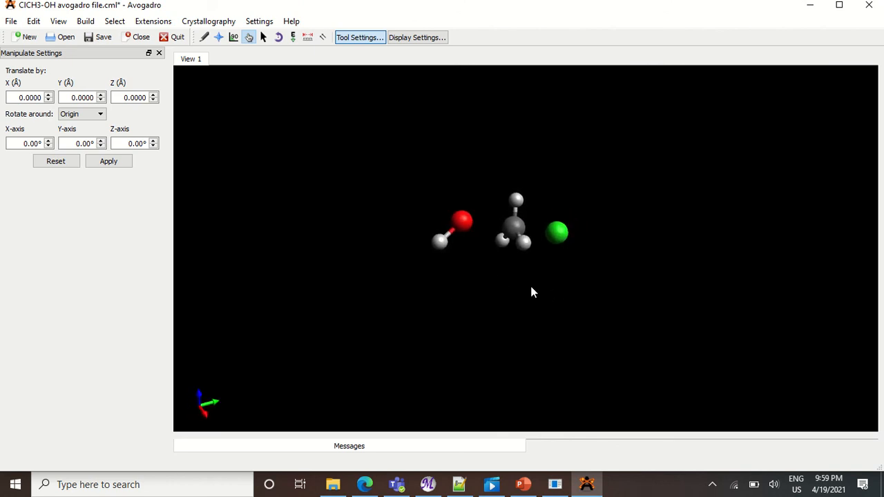
left_click(428, 484)
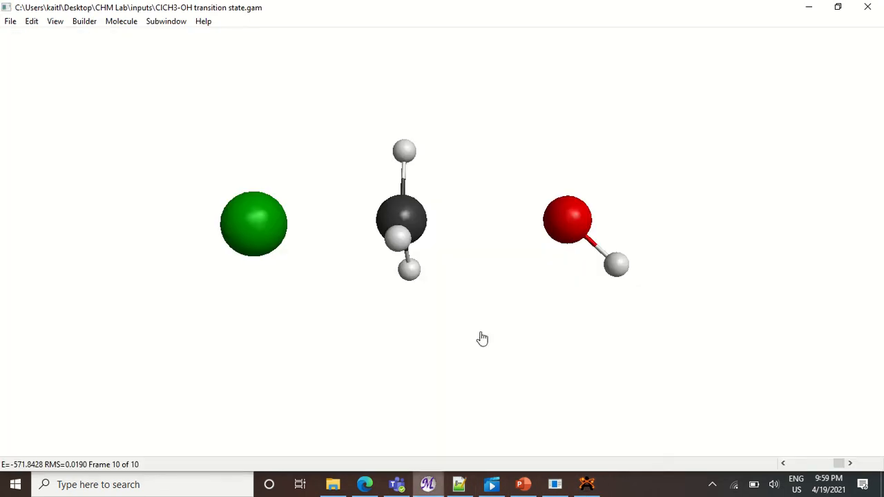
left_click_drag(375, 359, 259, 452)
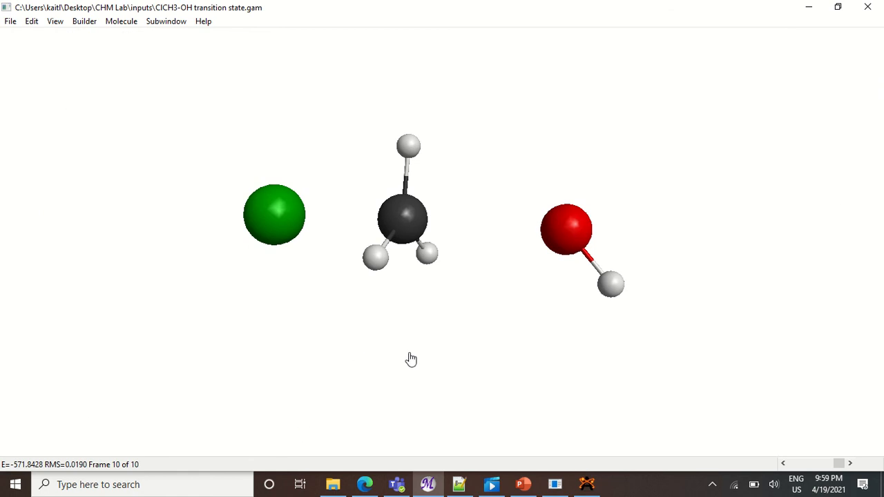
left_click_drag(332, 310, 332, 343)
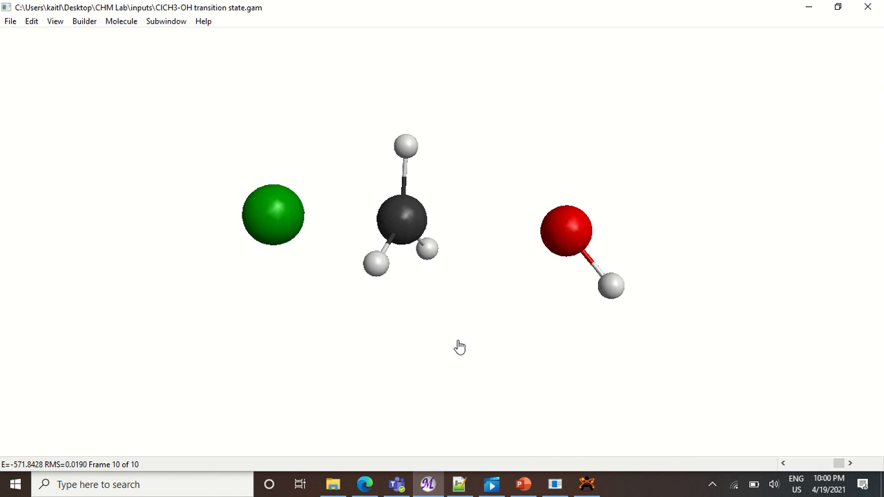
Browse the Screenshots folder in File Explorer, then close the window.
left_click(333, 484)
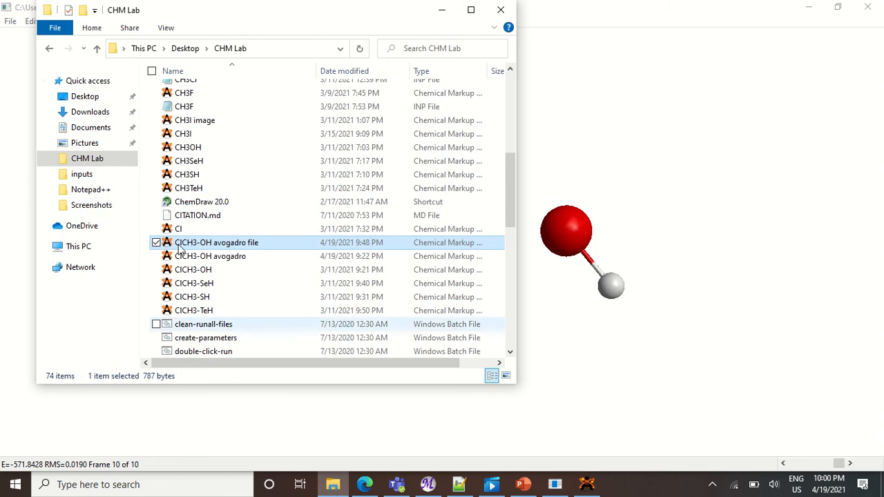
left_click(109, 209)
scroll(310, 216, "down", 5)
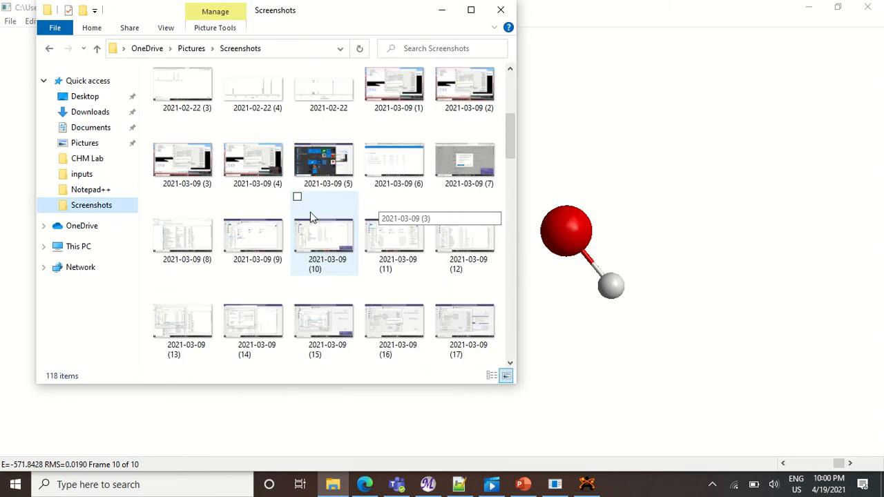
scroll(310, 216, "down", 10)
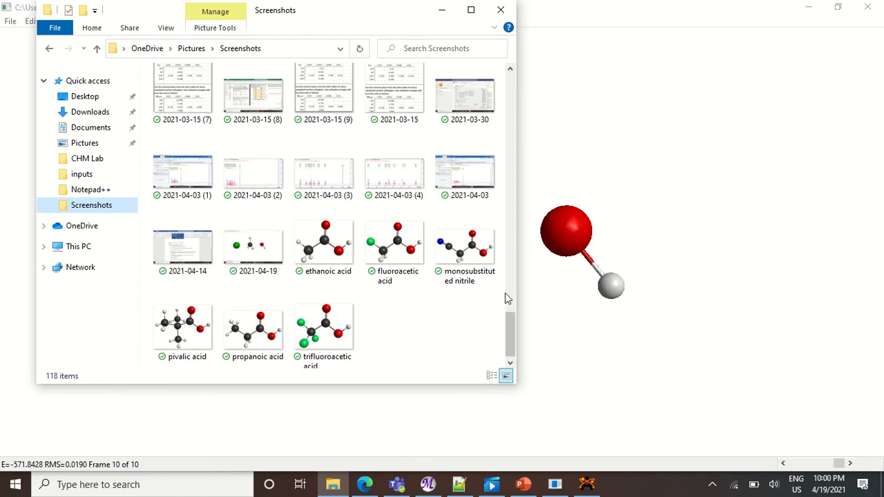
mouse_move(450, 11)
left_click(438, 13)
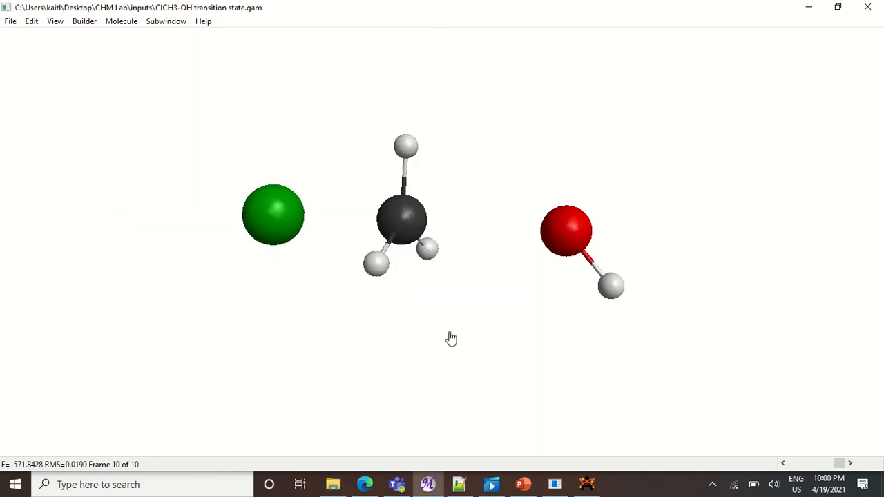